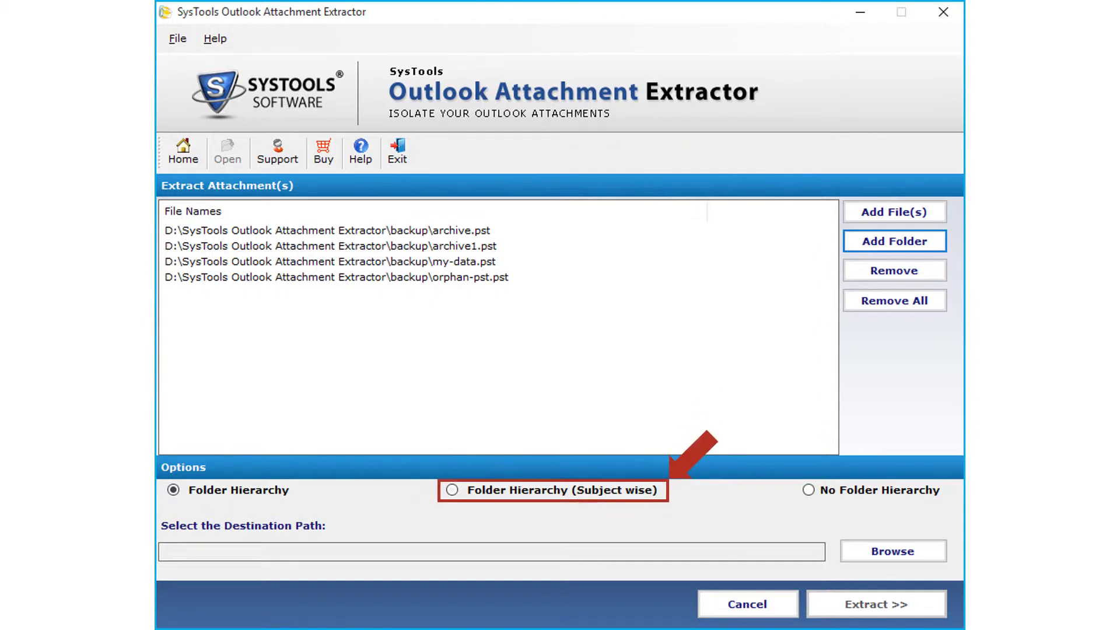
pyautogui.click(452, 489)
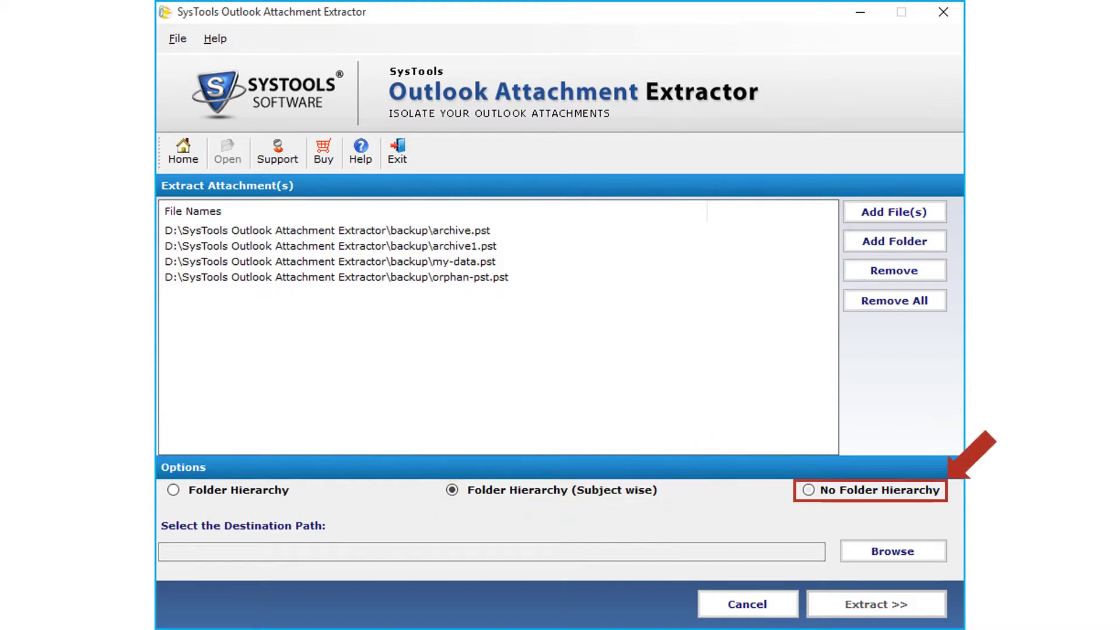
pyautogui.click(807, 489)
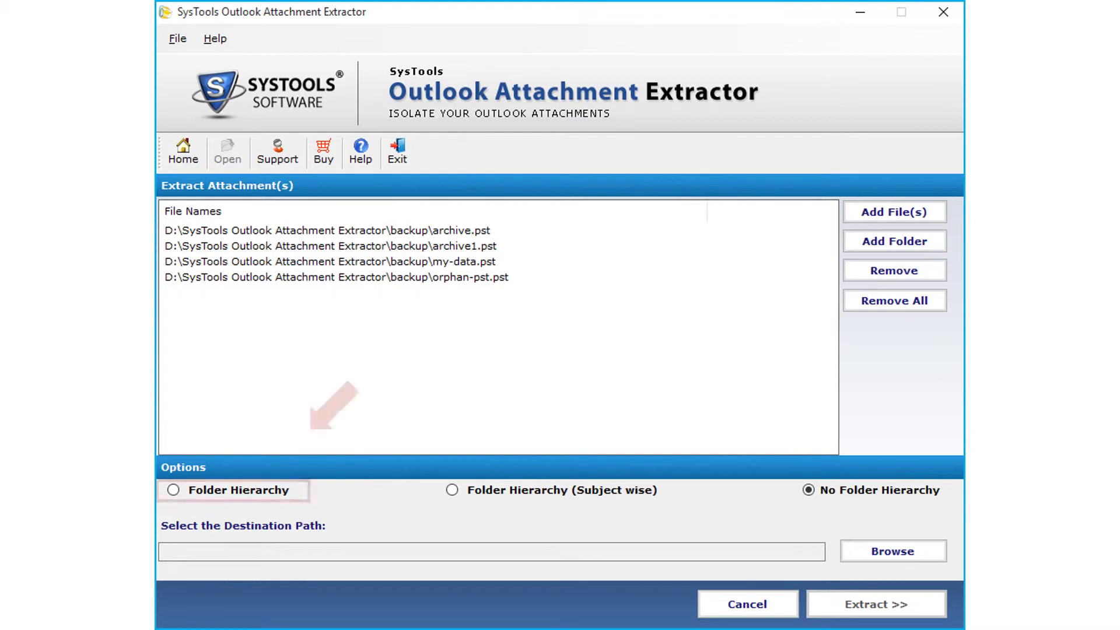
pyautogui.click(172, 489)
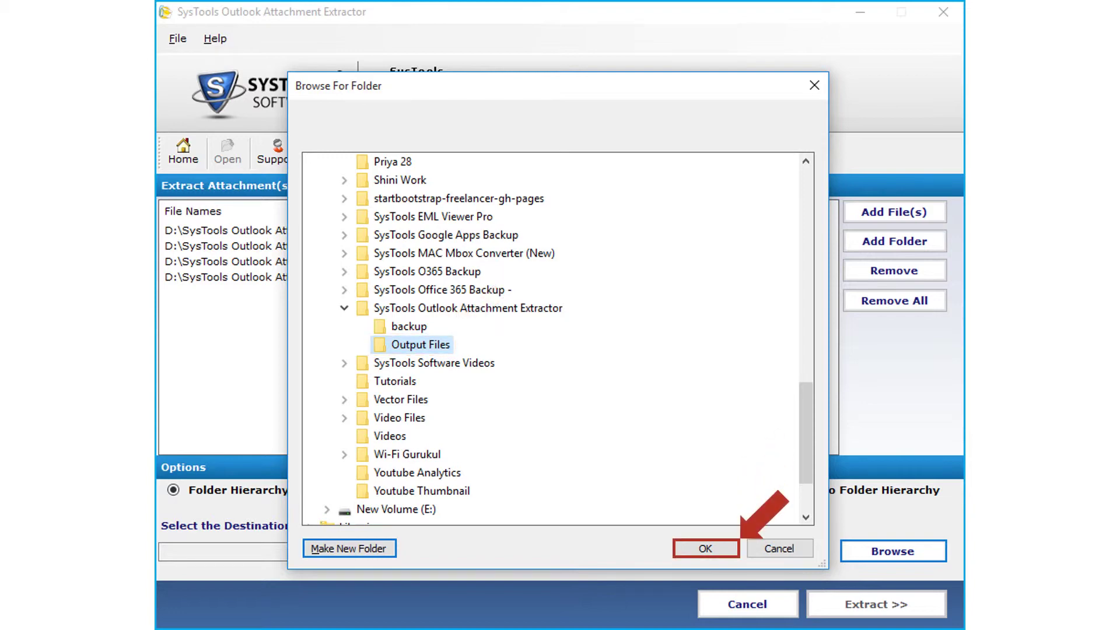
# Set the Output Files folder as the extraction destination and start extracting
pyautogui.click(706, 547)
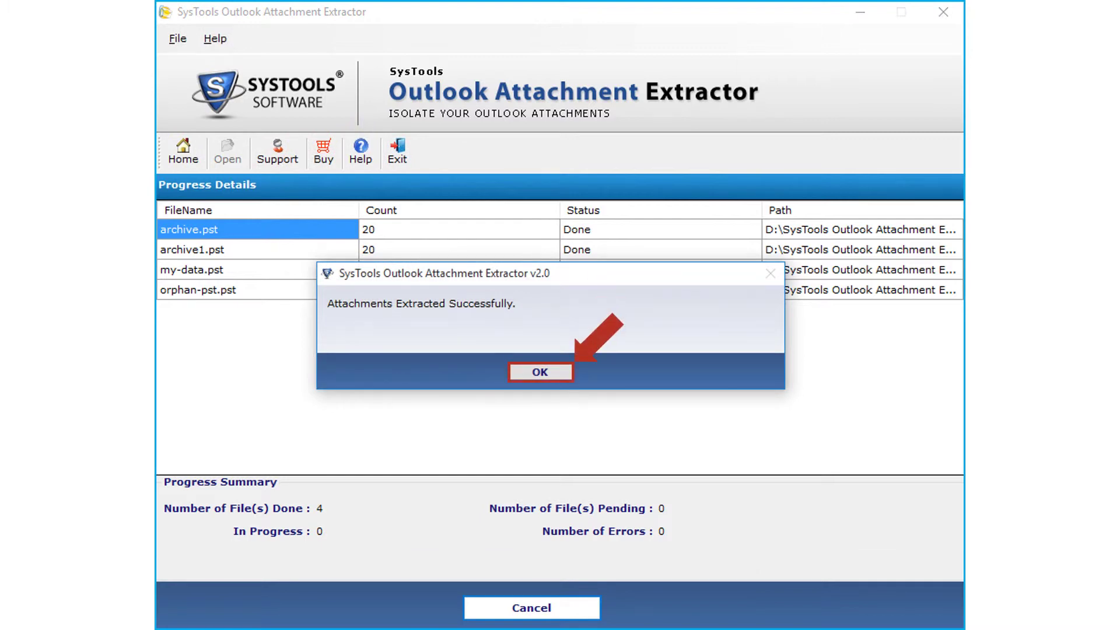
# Dismiss the Attachments Extracted Successfully message after all four PST files finish
pyautogui.press('Return')
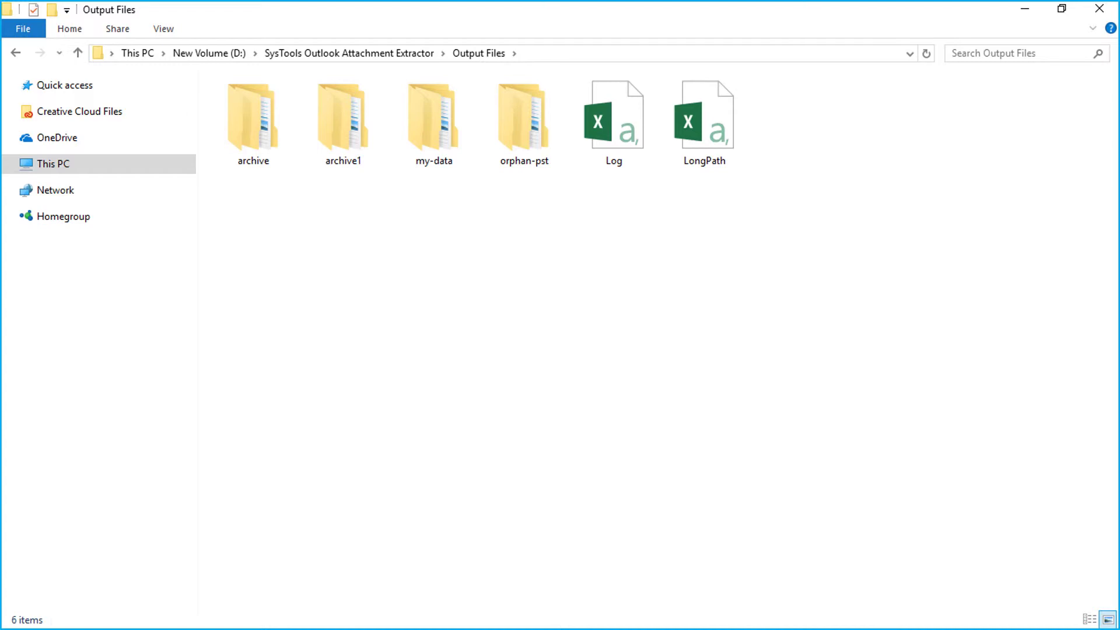
# Select the Log CSV report in the Output Files folder
pyautogui.click(614, 123)
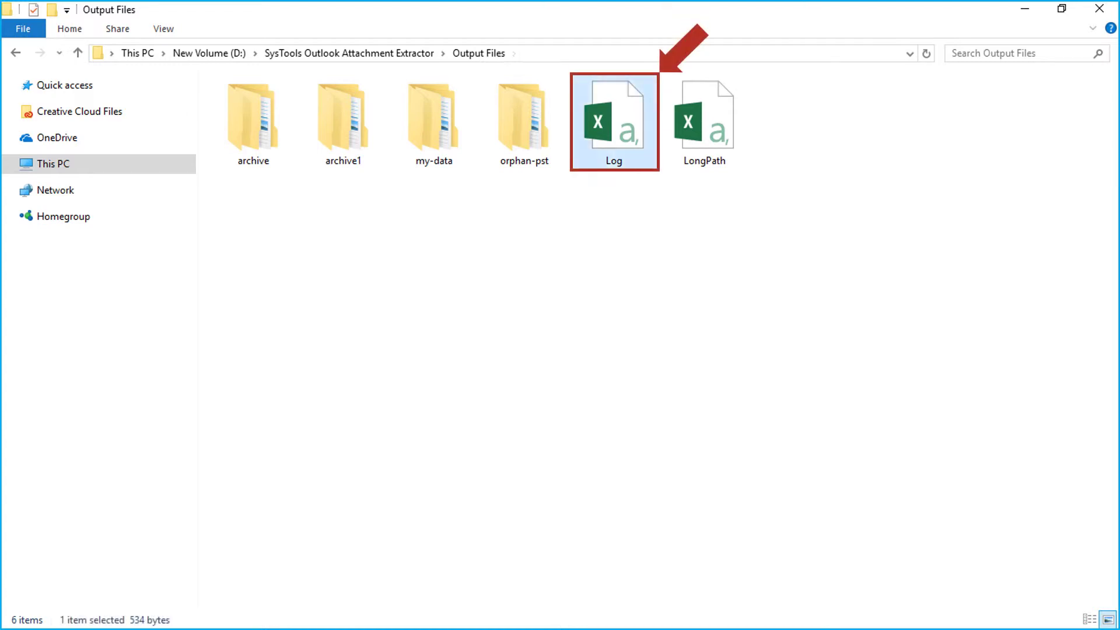